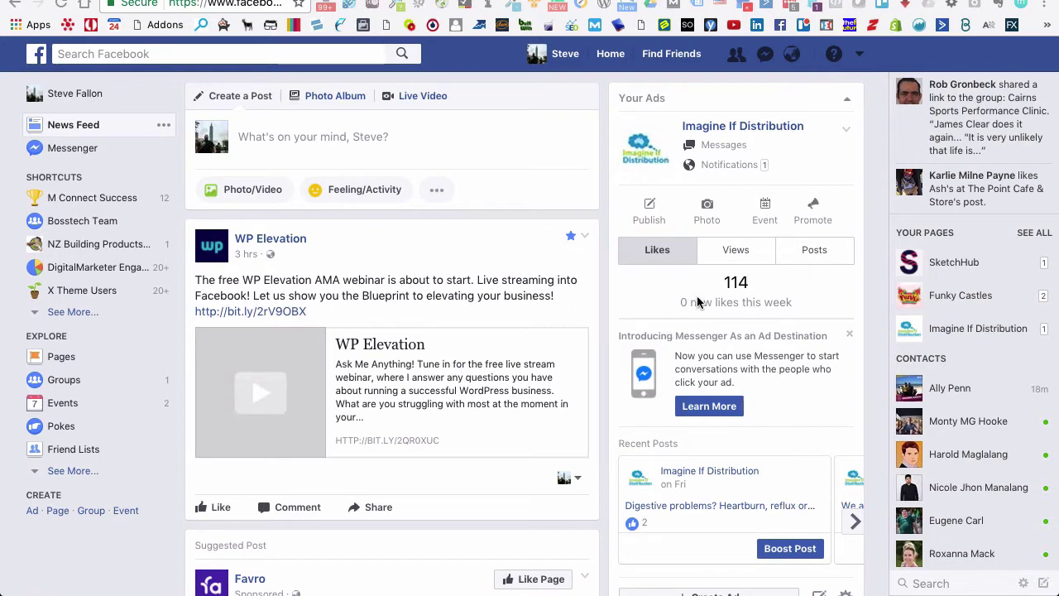
# Step: Scroll the News Feed past the Imagine If Distribution page post and back up
pyautogui.scroll(-1, 438, 239)
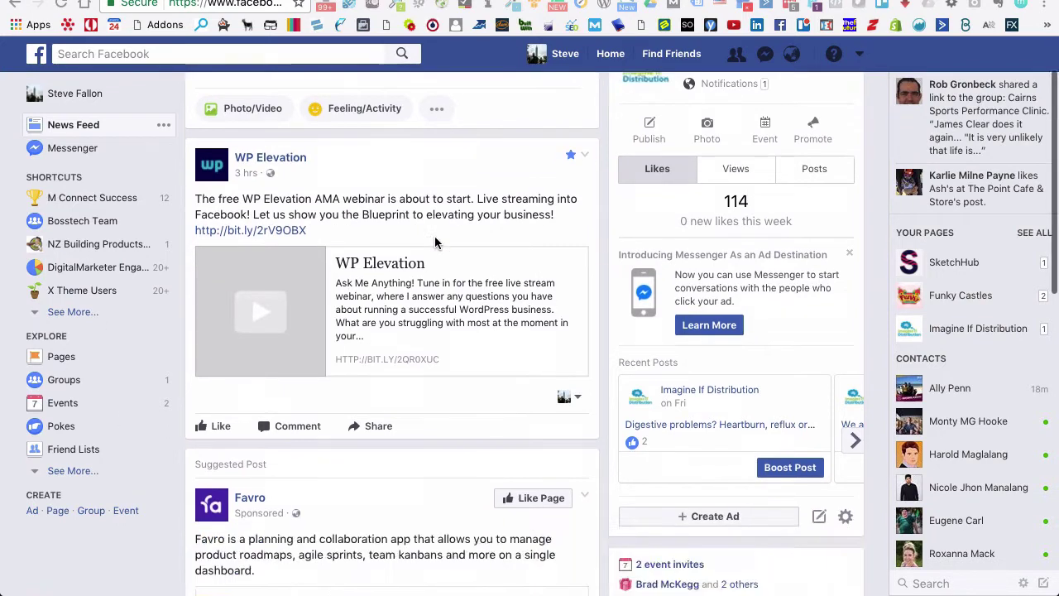
pyautogui.scroll(-5, 437, 241)
pyautogui.scroll(3, 436, 241)
pyautogui.scroll(3, 629, 207)
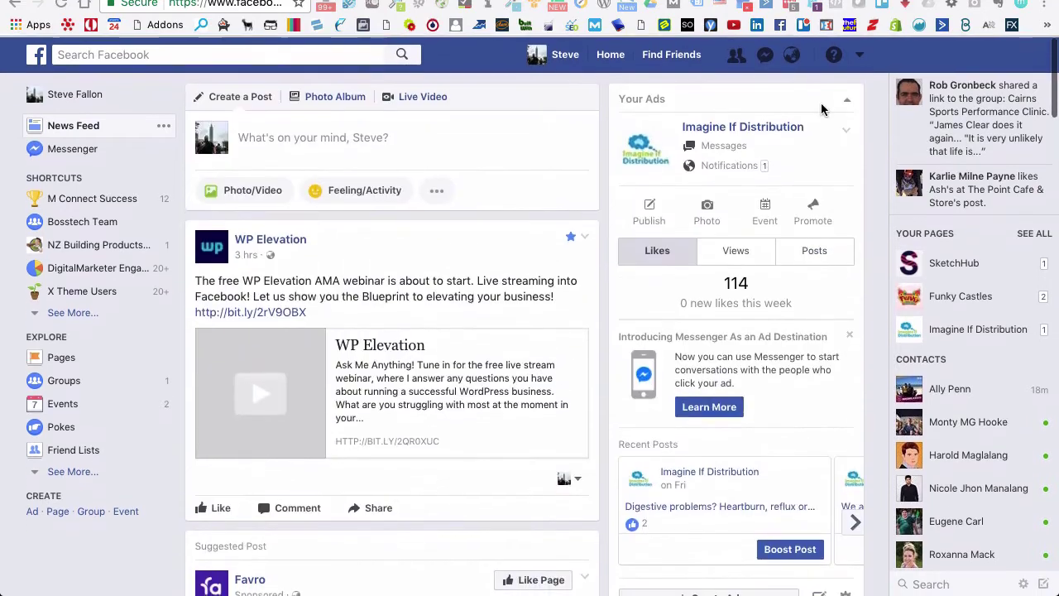
# Step: Choose Create Ads from the account menu to start a new Ads Manager campaign
pyautogui.click(861, 58)
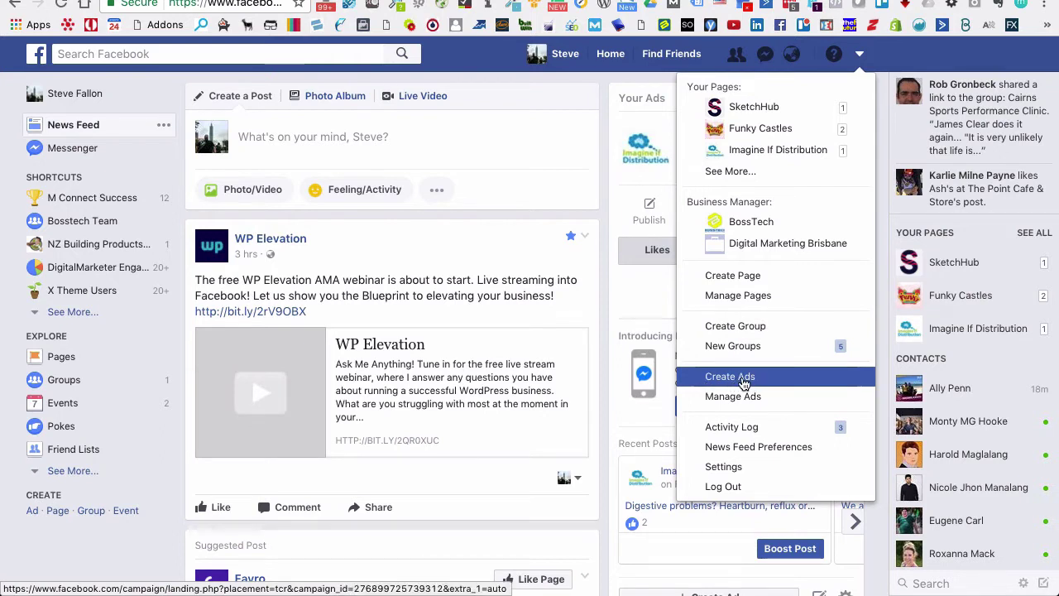
pyautogui.click(743, 382)
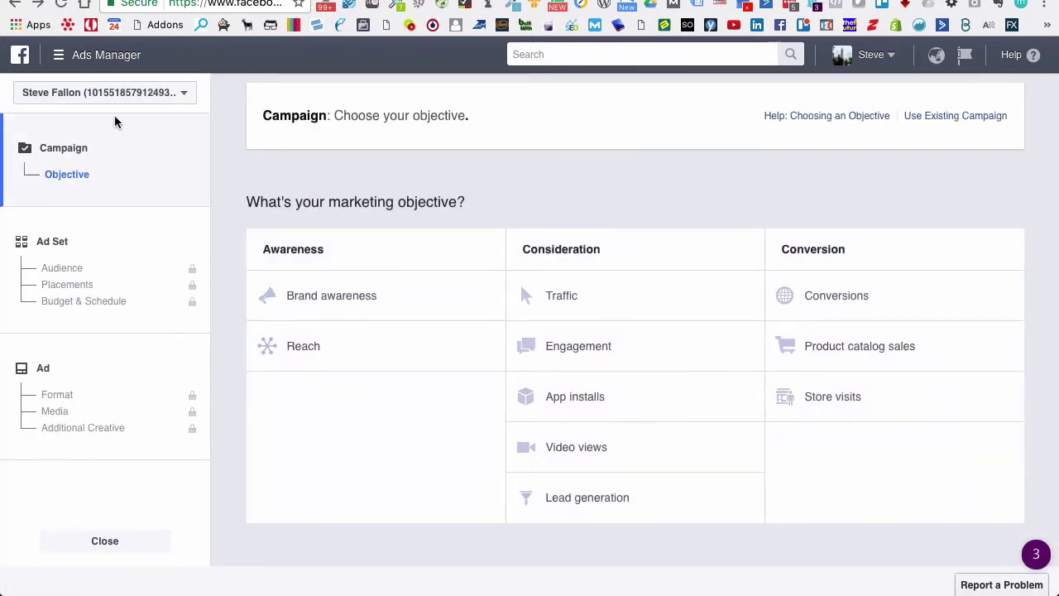
# Step: Open Ad Account Settings from the Ads Manager tools and highlight the Account ID
pyautogui.click(62, 57)
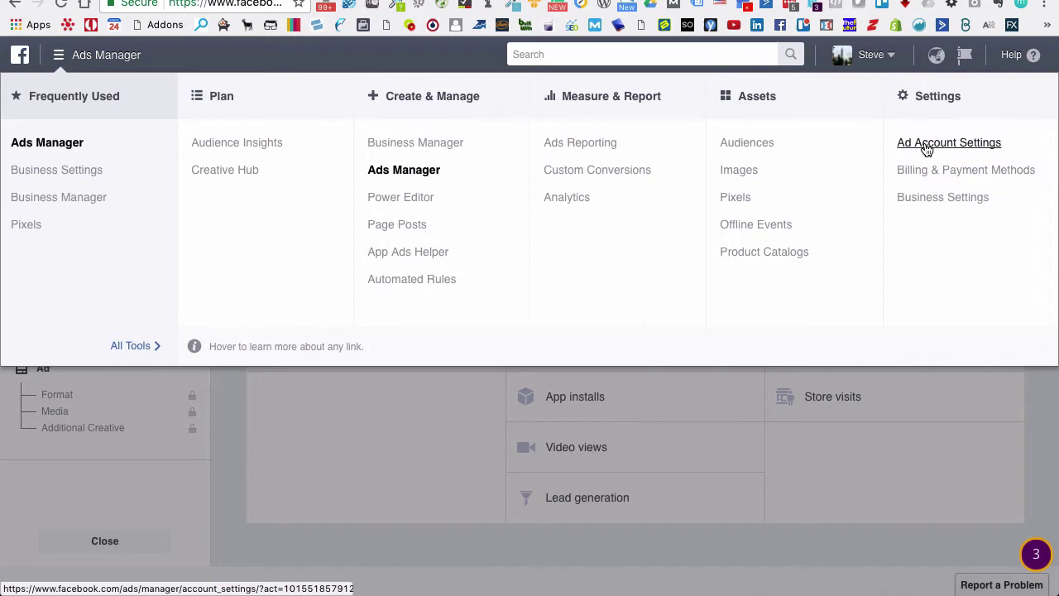
pyautogui.click(927, 145)
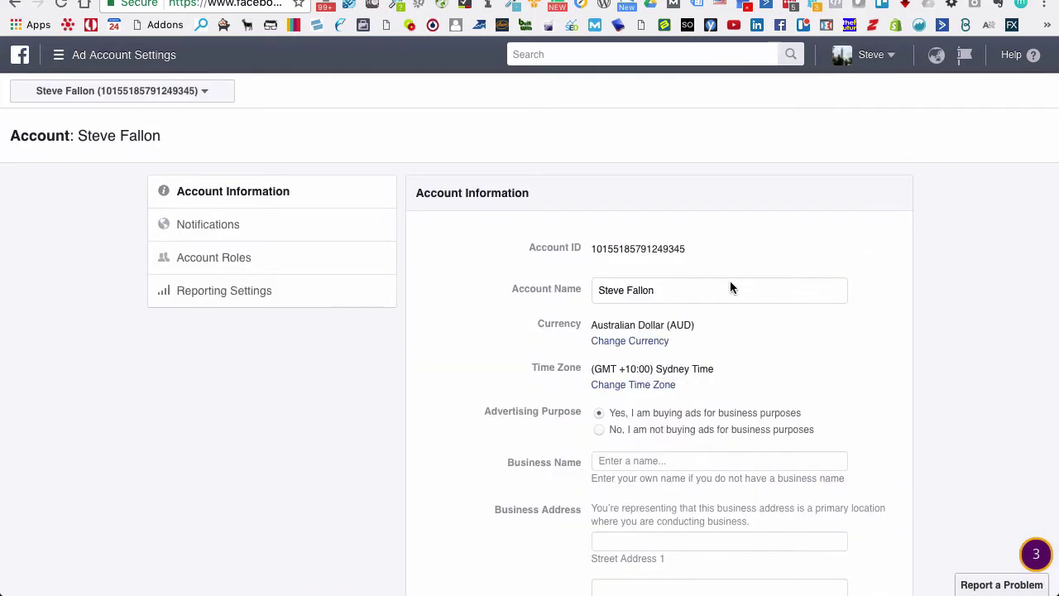
pyautogui.moveTo(591, 248); pyautogui.dragTo(687, 249)
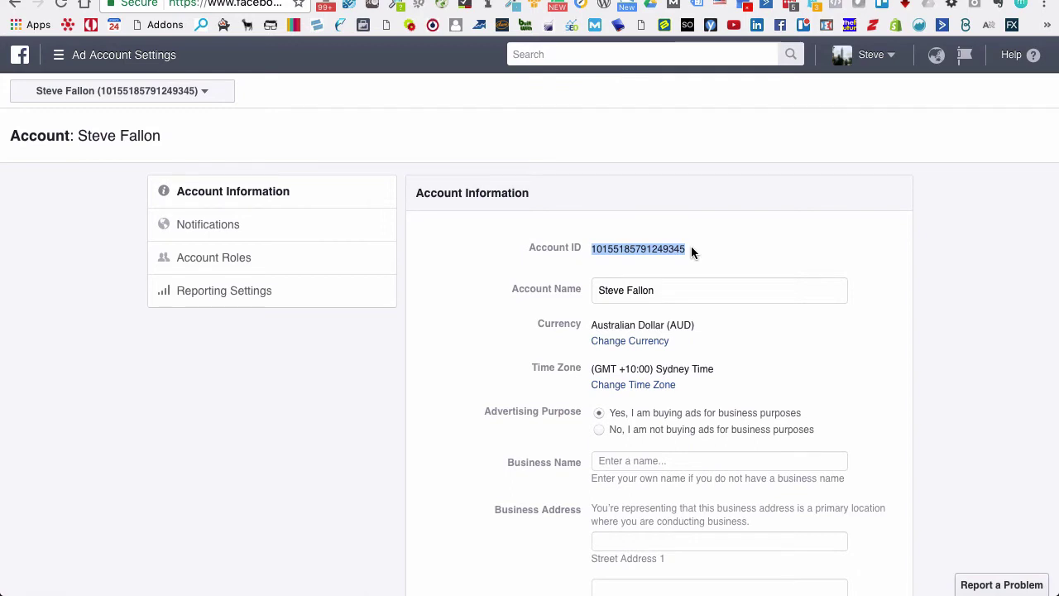
pyautogui.click(737, 247)
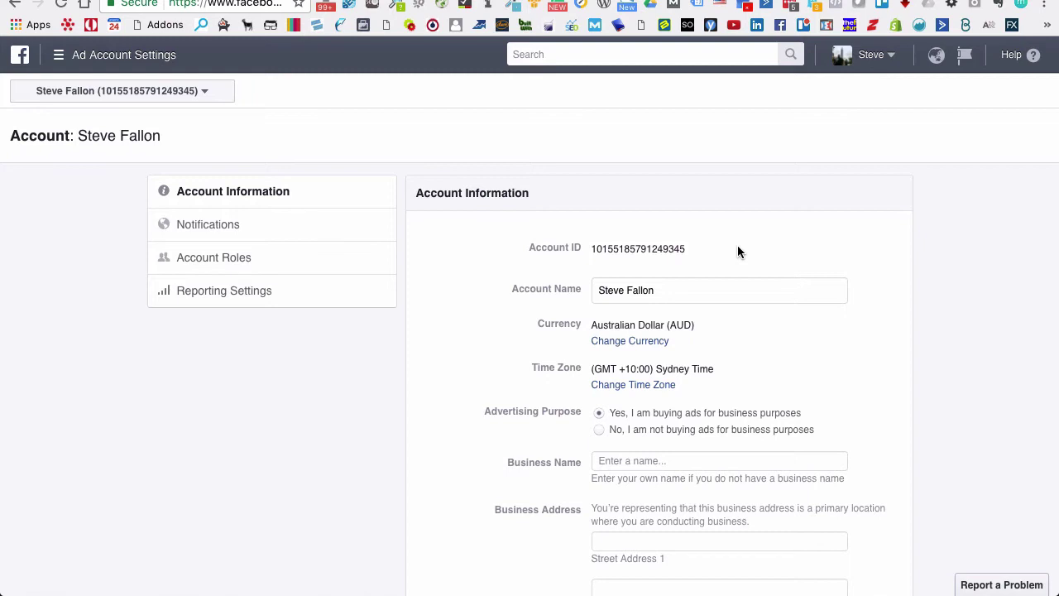
# Step: Review the Notifications settings, then view Account Roles showing the single ad account admin
pyautogui.click(213, 228)
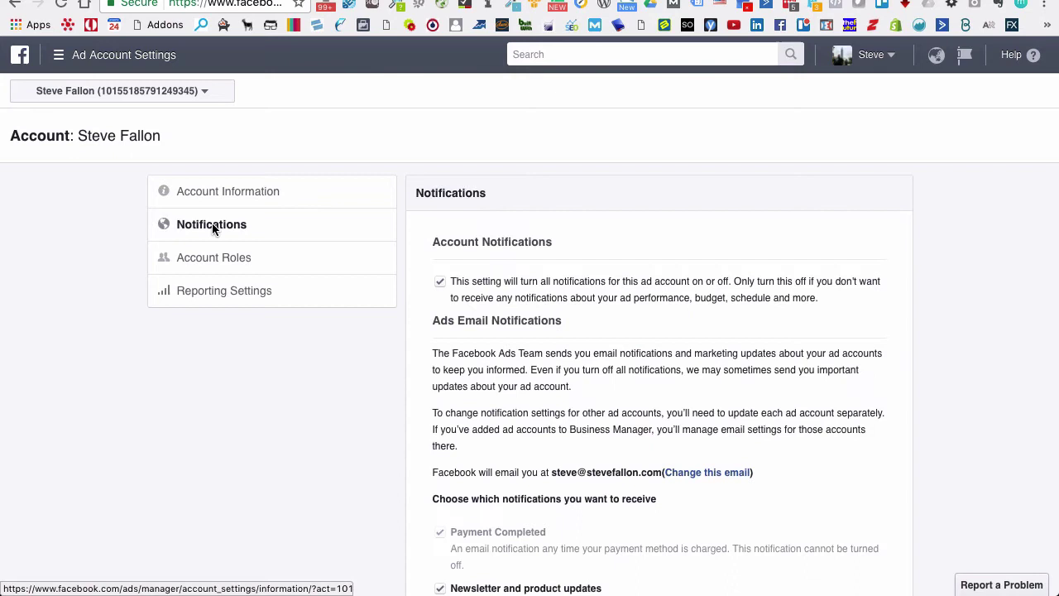
pyautogui.scroll(-2, 577, 341)
pyautogui.scroll(-3, 578, 341)
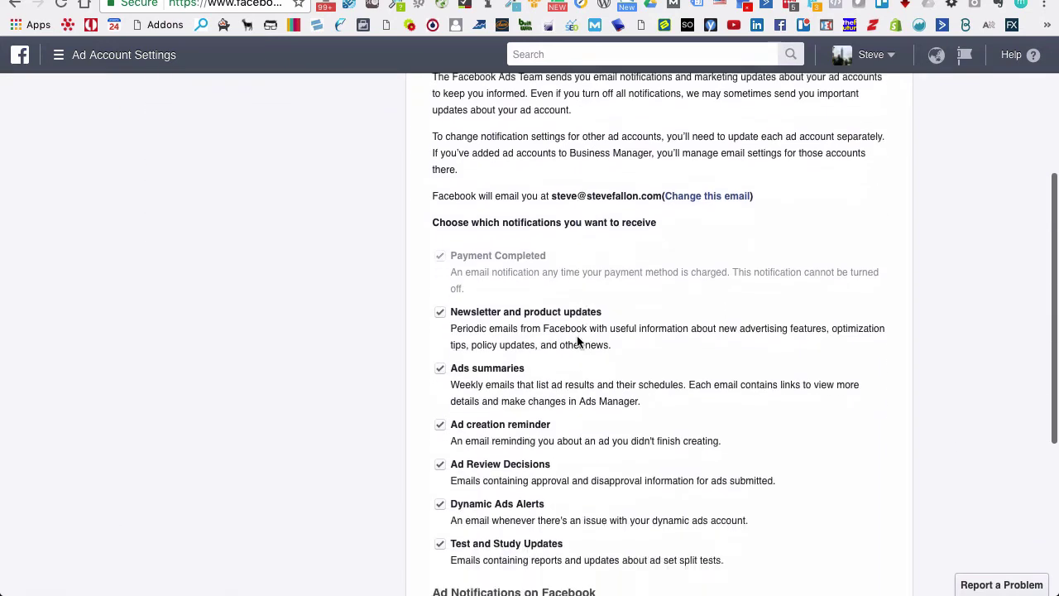
pyautogui.scroll(3, 577, 339)
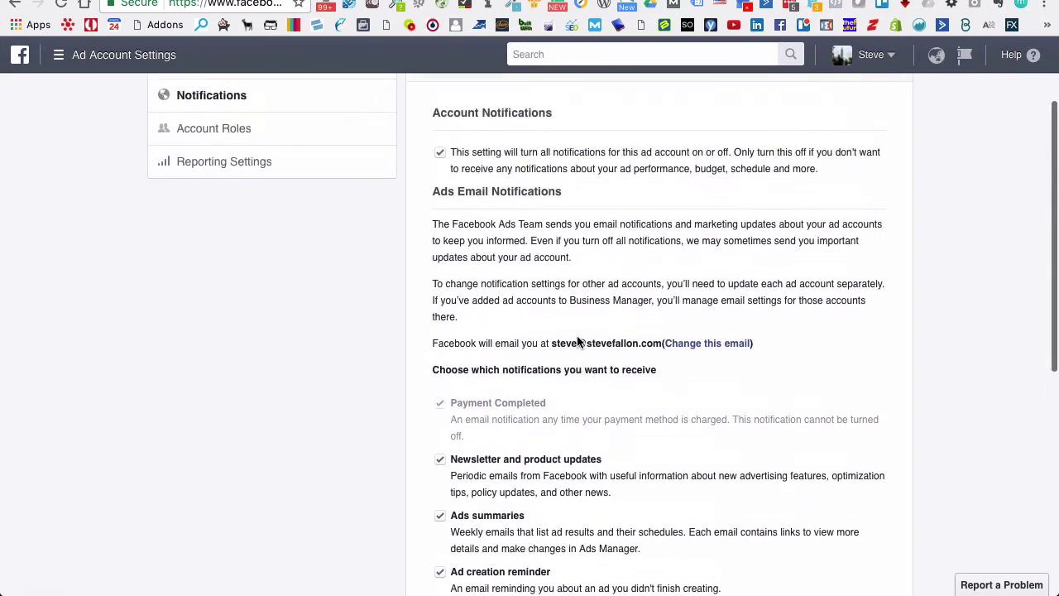
pyautogui.scroll(2, 577, 336)
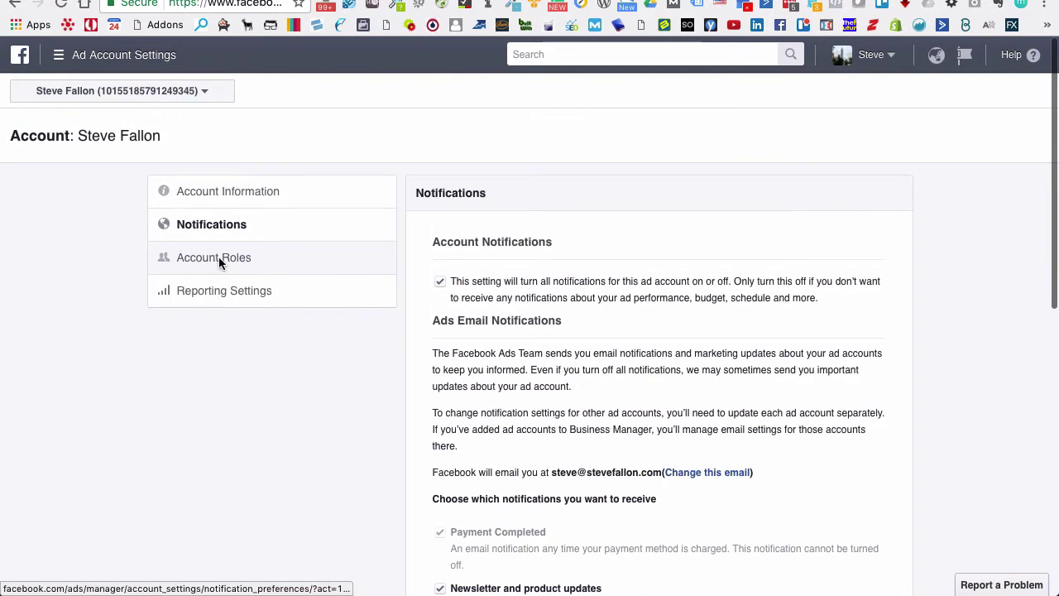
pyautogui.click(219, 259)
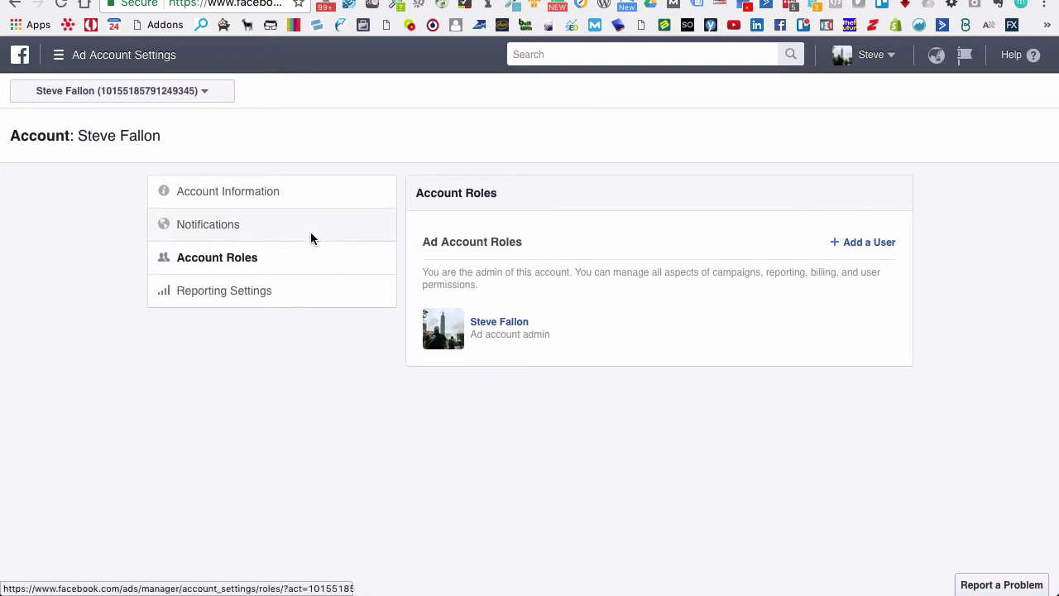
pyautogui.click(866, 243)
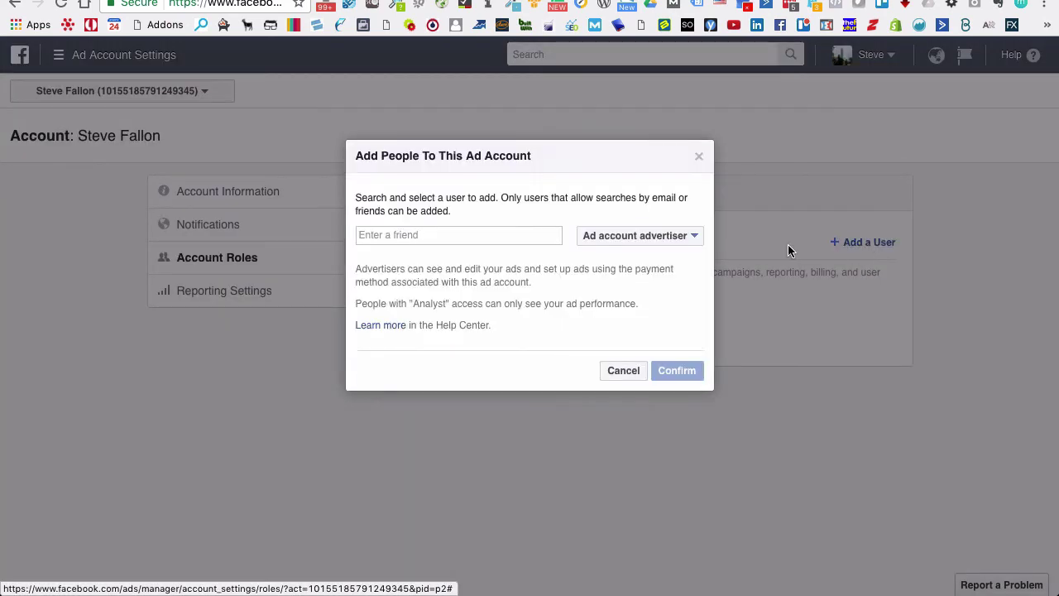
pyautogui.click(405, 237)
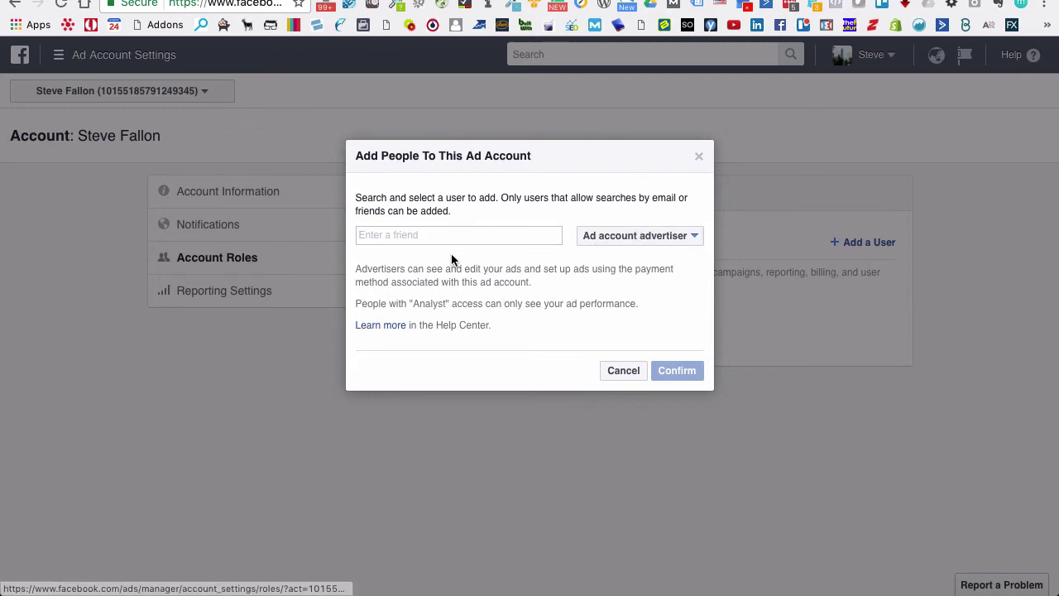
pyautogui.click(625, 372)
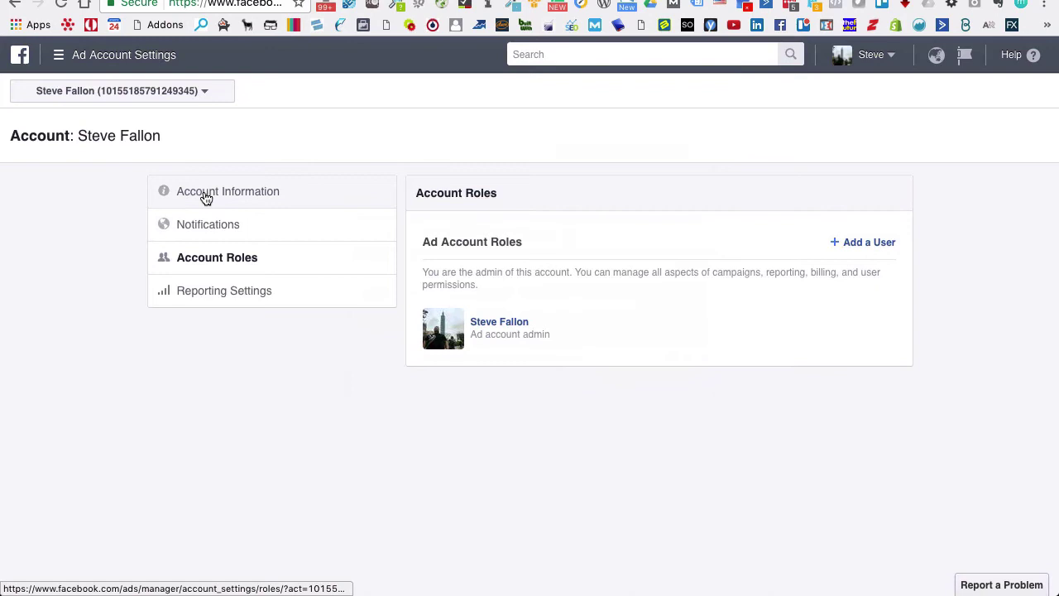
pyautogui.click(204, 194)
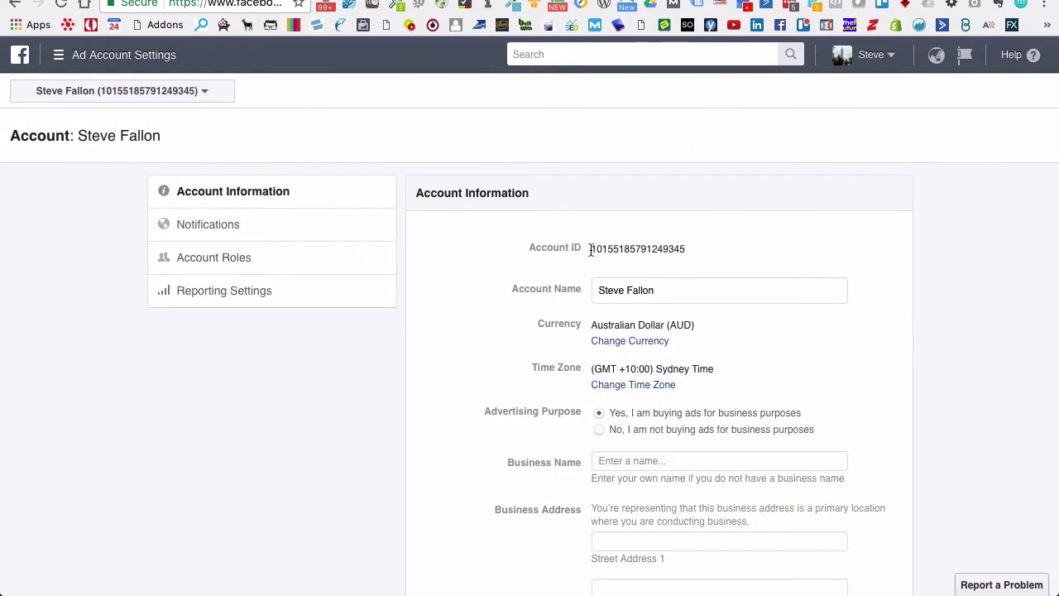
pyautogui.moveTo(591, 250); pyautogui.dragTo(717, 246)
pyautogui.scroll(-3, 740, 242)
pyautogui.scroll(3, 740, 242)
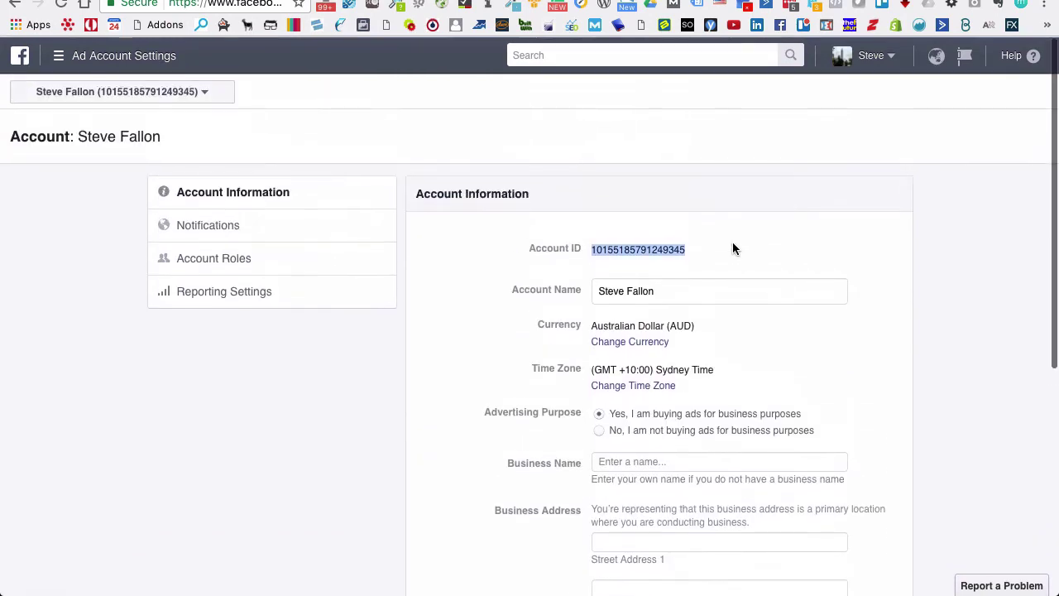
pyautogui.click(216, 229)
pyautogui.scroll(-2, 571, 296)
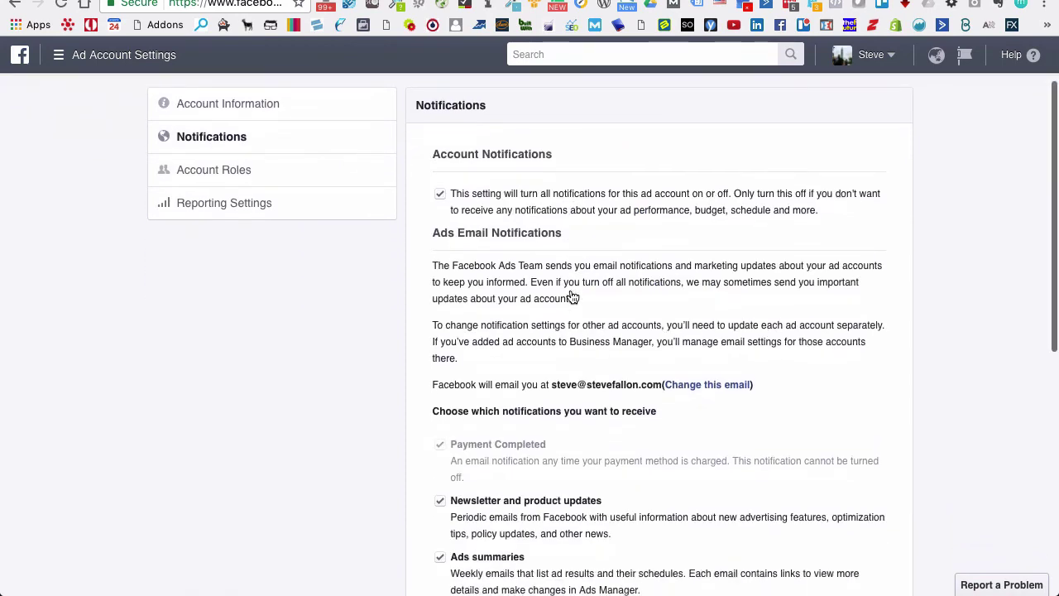
pyautogui.scroll(-1, 571, 296)
pyautogui.scroll(-3, 571, 294)
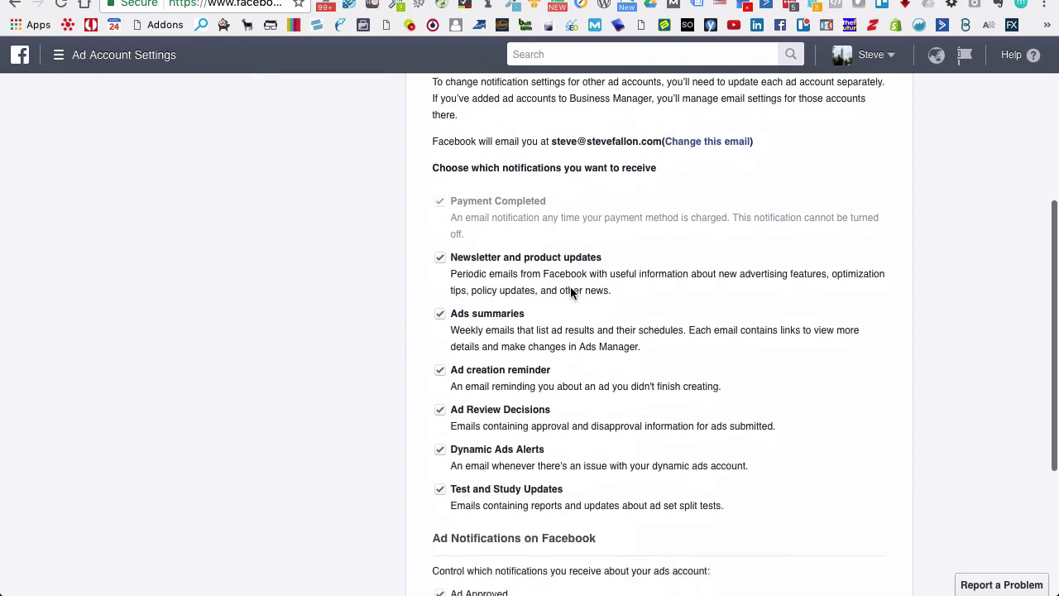
pyautogui.scroll(-3, 571, 291)
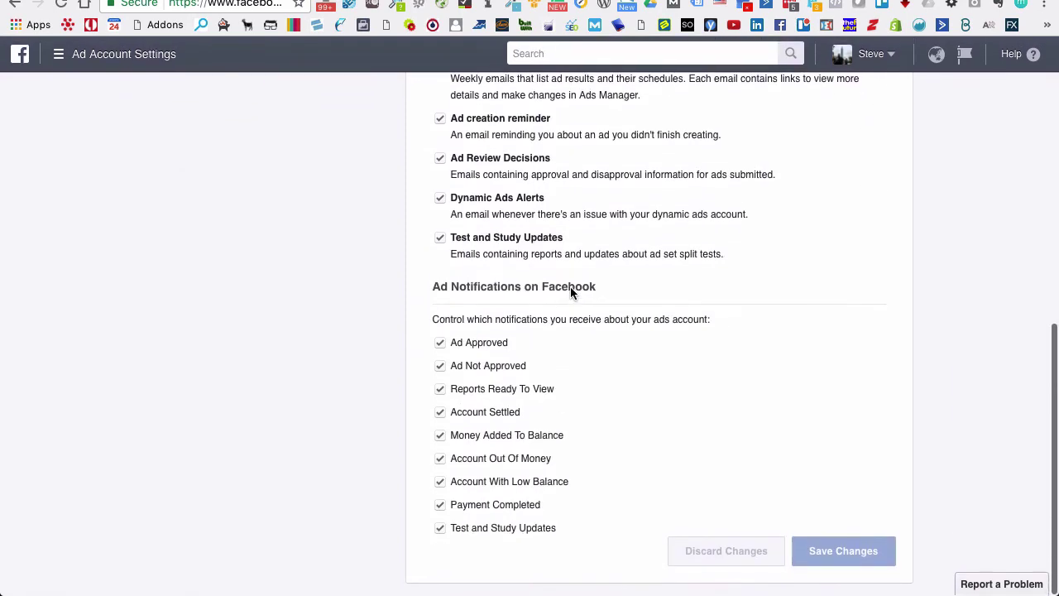
pyautogui.scroll(3, 570, 287)
pyautogui.scroll(3, 570, 289)
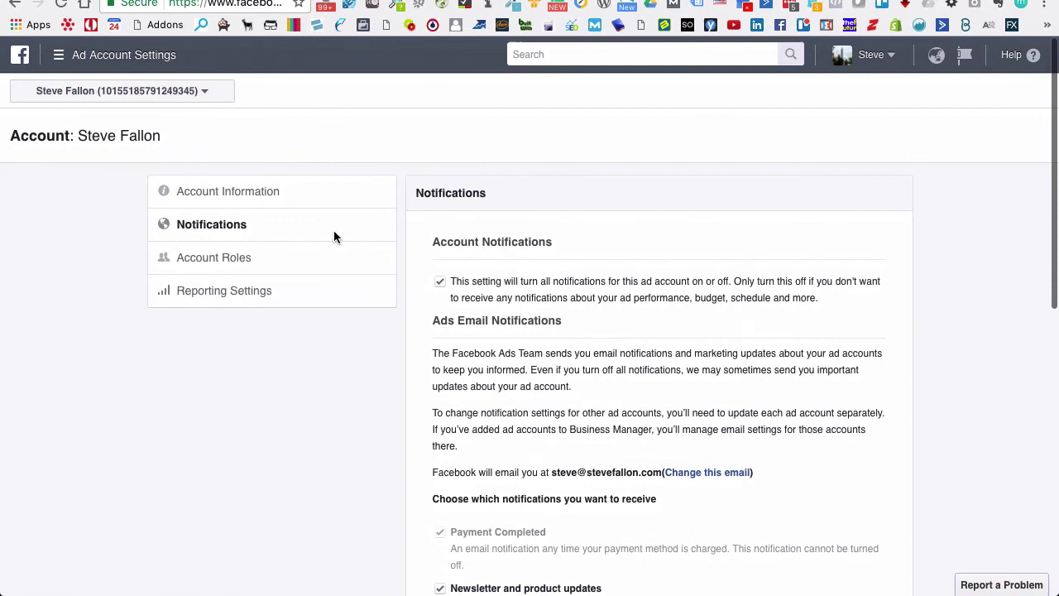
pyautogui.click(210, 258)
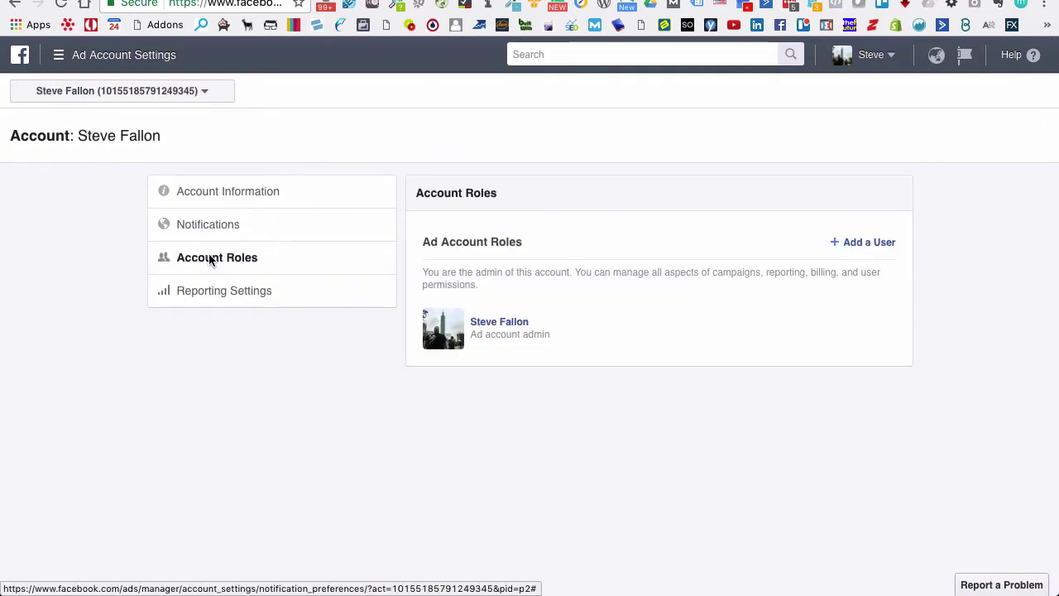